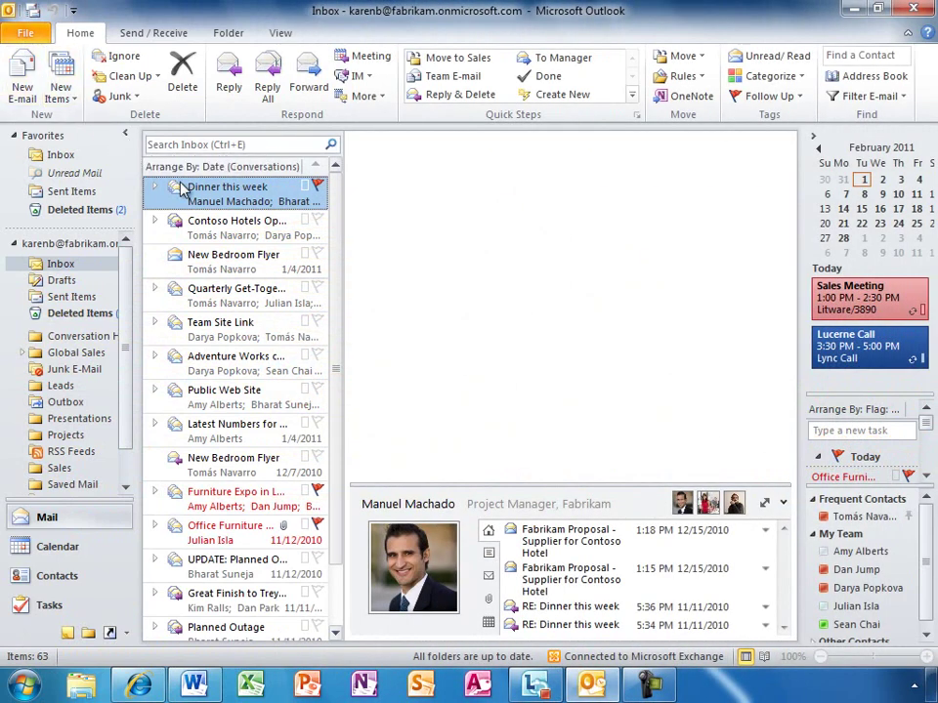
- Expand the Contoso Hotels Opportunity conversation to show Tomás Navarro's latest reply
{"action": "left_click", "coordinate": [220, 229]}
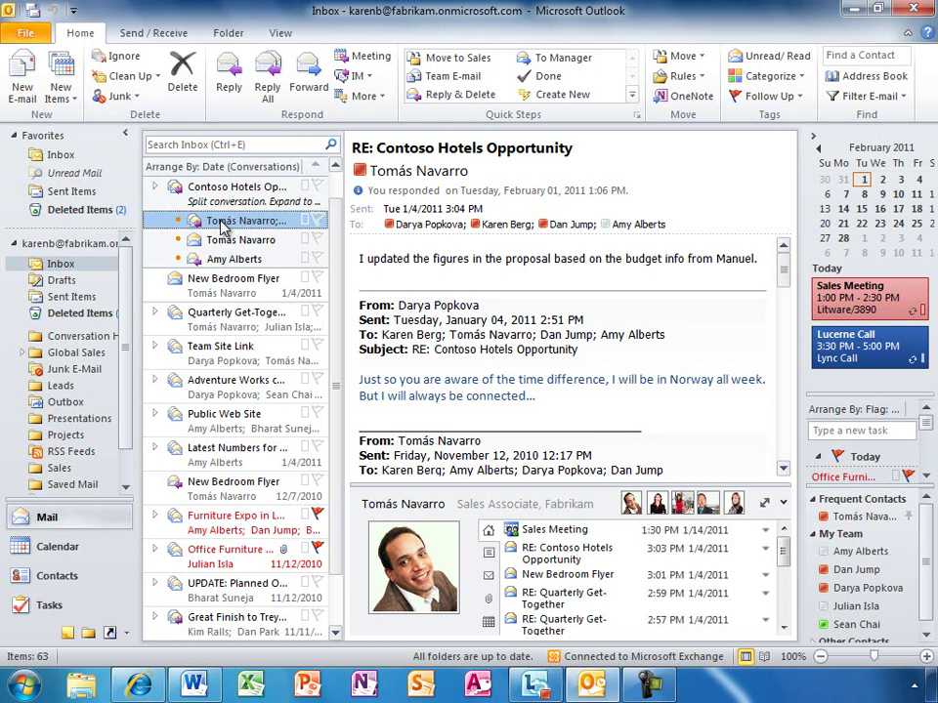
- Reply with a meeting request and remove out-of-office Amy Alberts from the invitees
{"action": "left_click", "coordinate": [372, 60]}
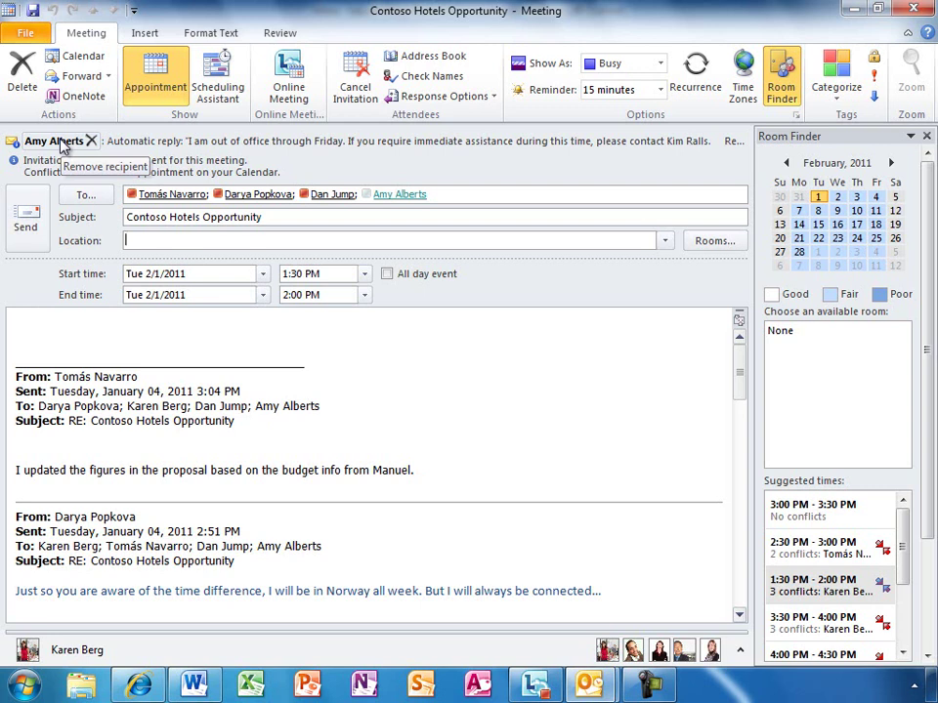
{"action": "left_click", "coordinate": [91, 140]}
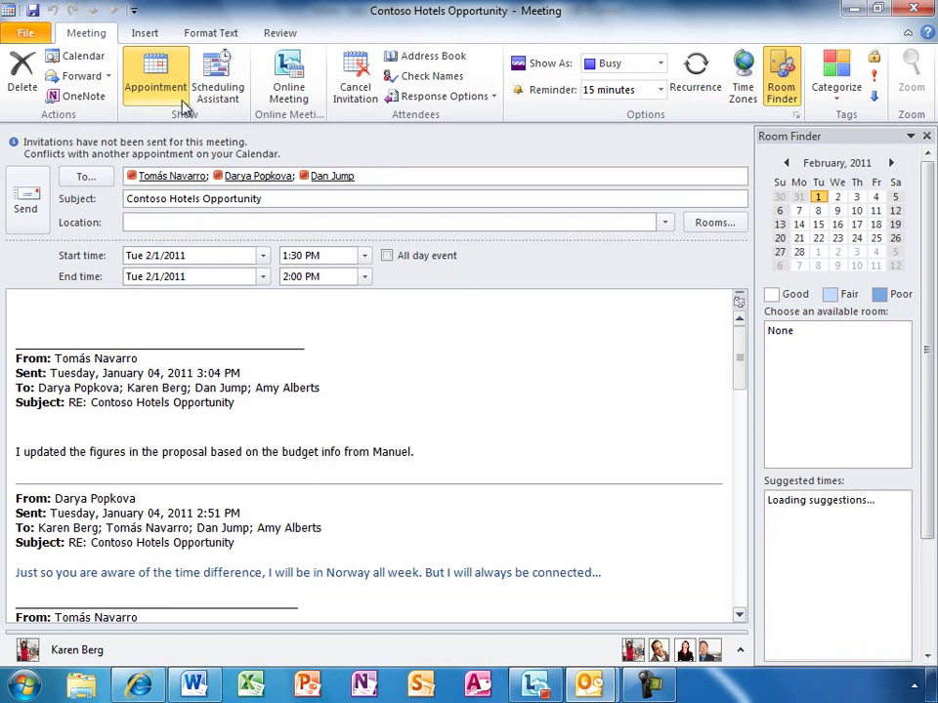
- Move the meeting to the conflict-free 3:00–3:30 PM slot using the Scheduling Assistant
{"action": "left_click", "coordinate": [217, 79]}
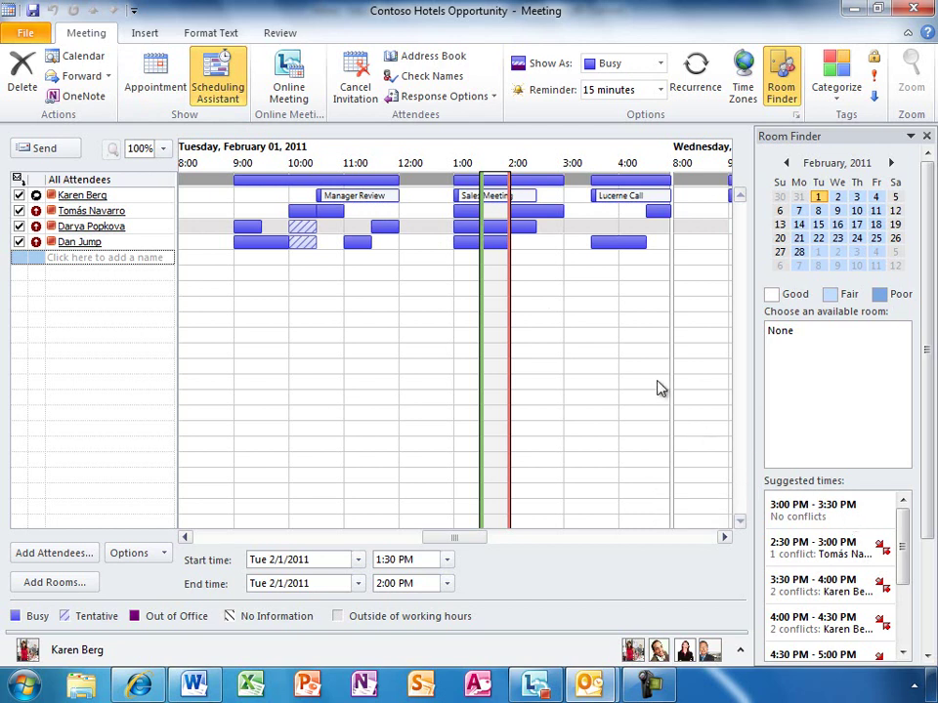
{"action": "left_click", "coordinate": [574, 238]}
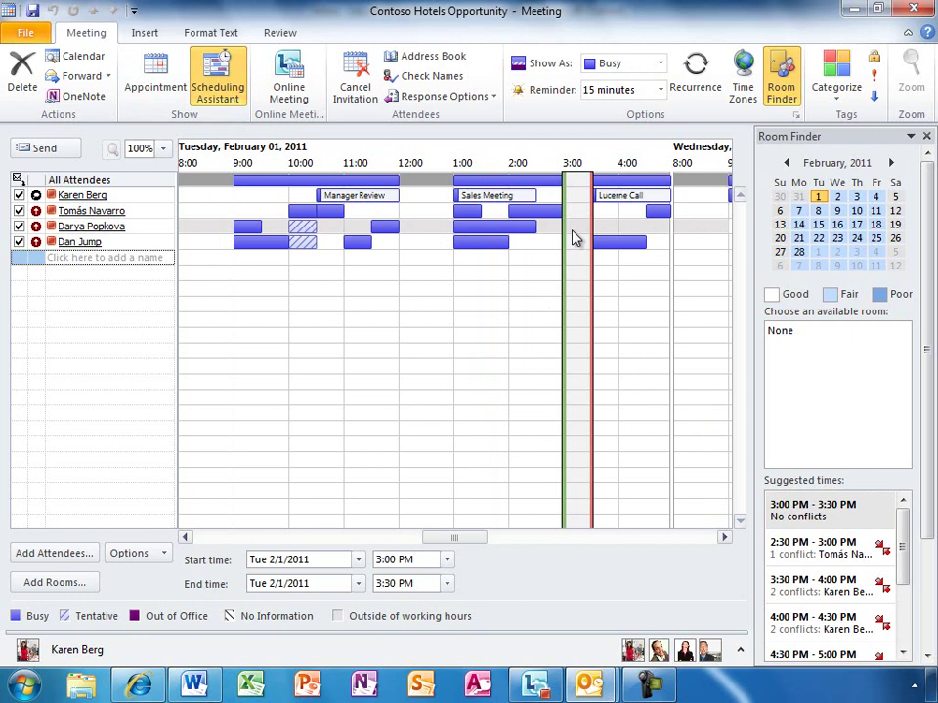
- Add a Lync Online Meeting link to the invitation and send it
{"action": "left_click", "coordinate": [164, 86]}
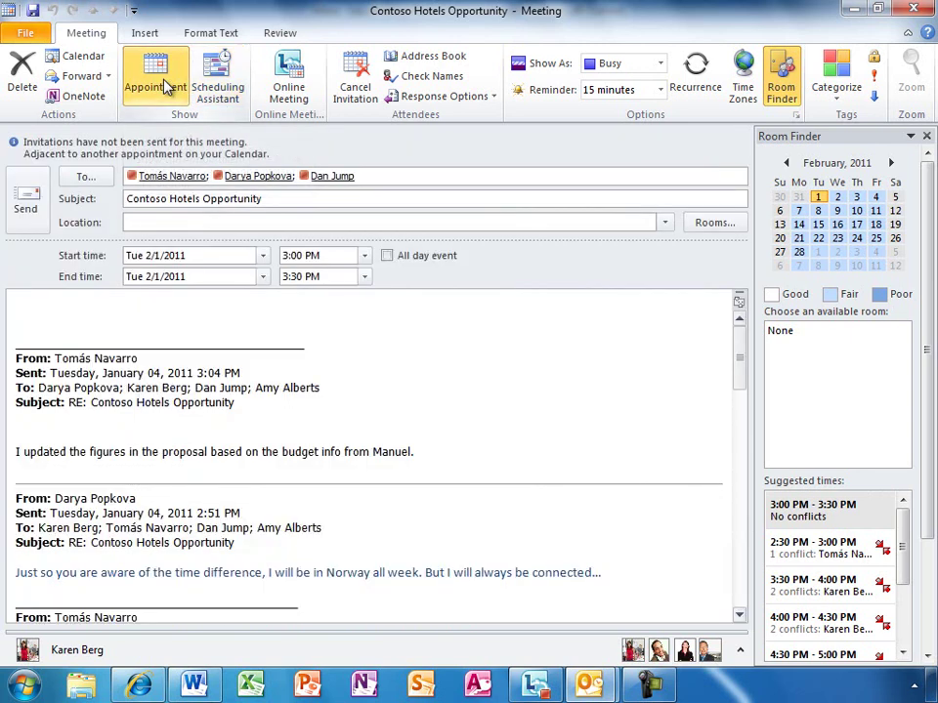
{"action": "left_click", "coordinate": [290, 80]}
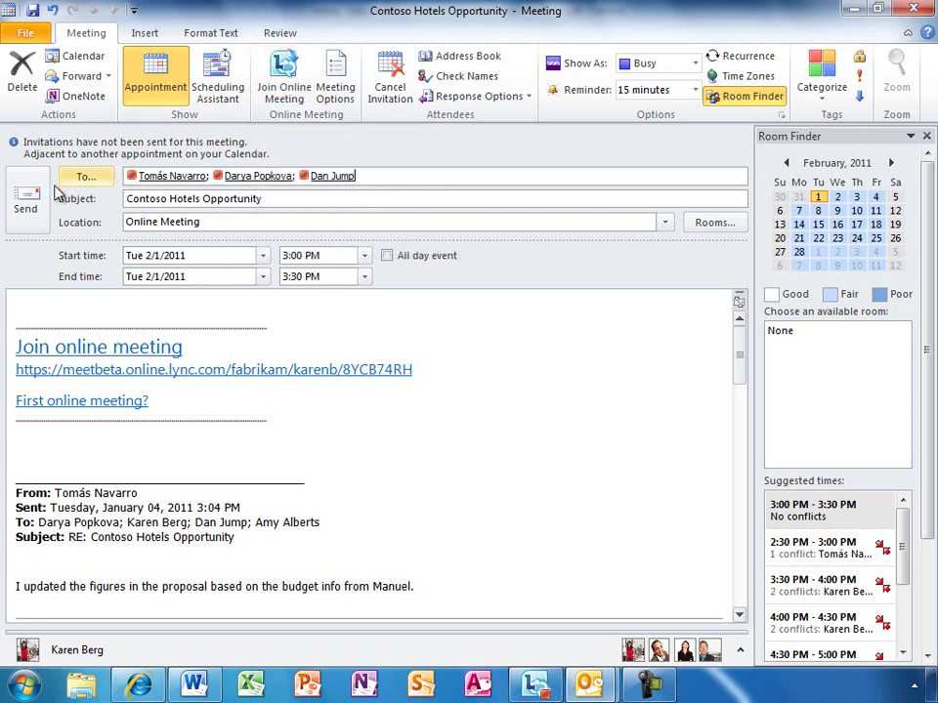
{"action": "left_click", "coordinate": [26, 210]}
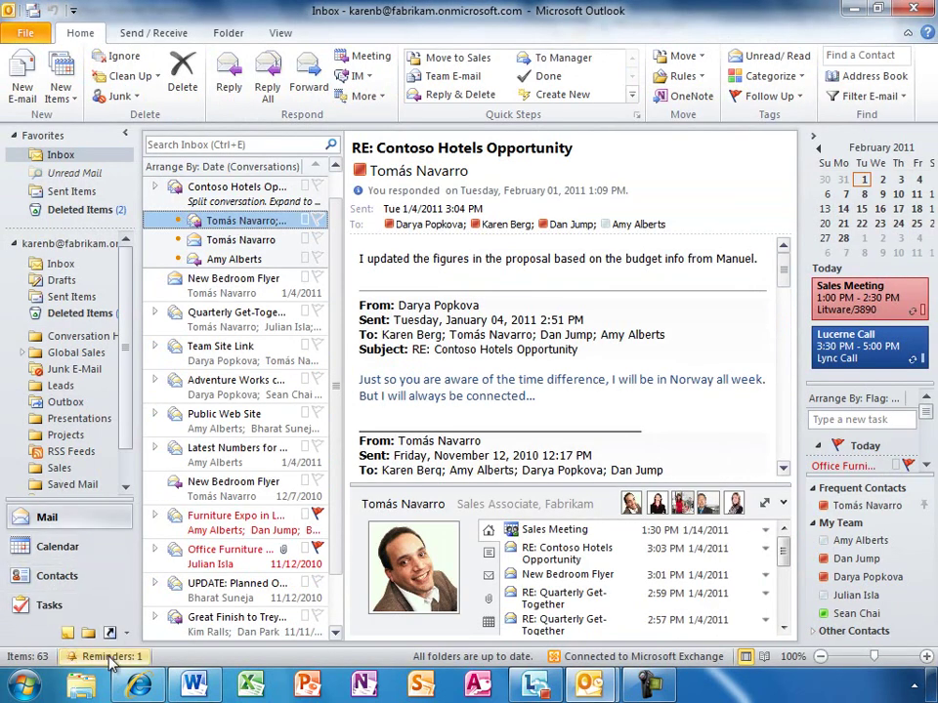
- Join the online meeting from its pending reminder
{"action": "left_click", "coordinate": [109, 658]}
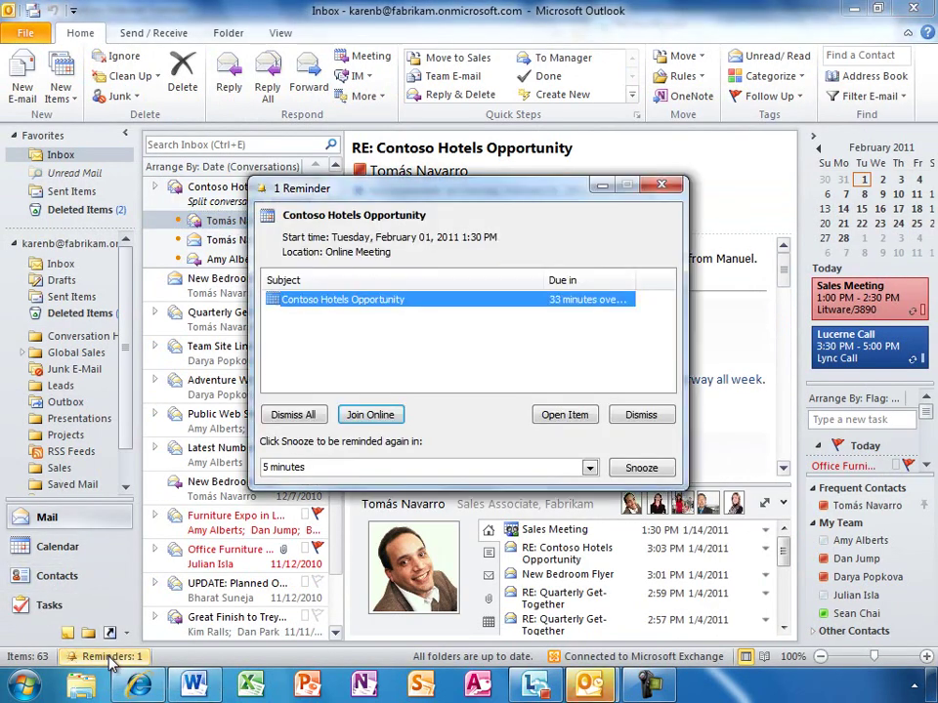
{"action": "left_click", "coordinate": [367, 415]}
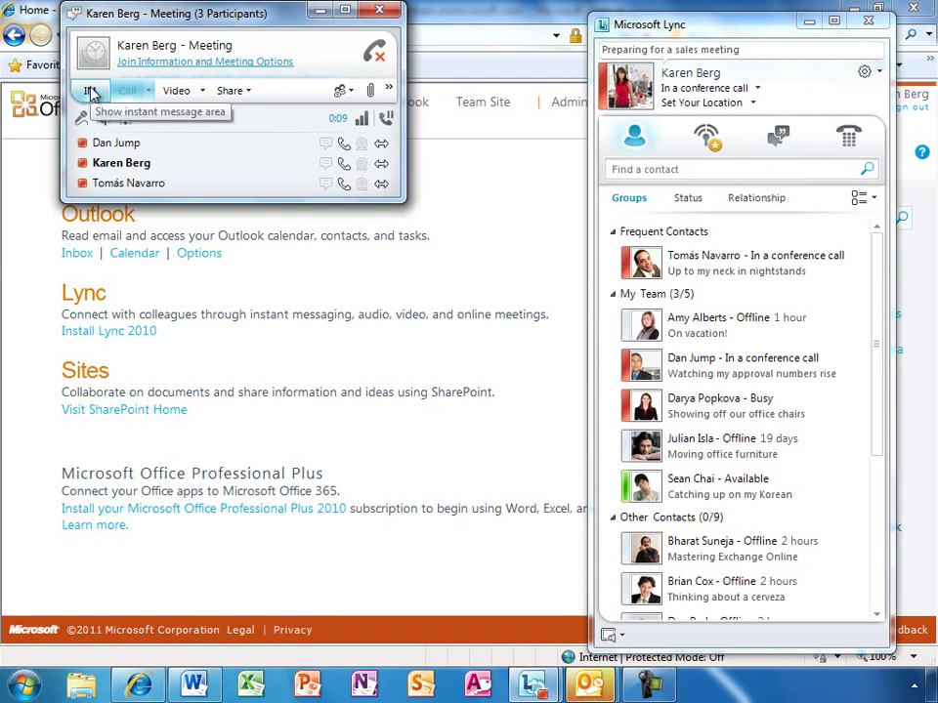
- Show the meeting IM area, start my video, and open the Share menu
{"action": "left_click", "coordinate": [91, 93]}
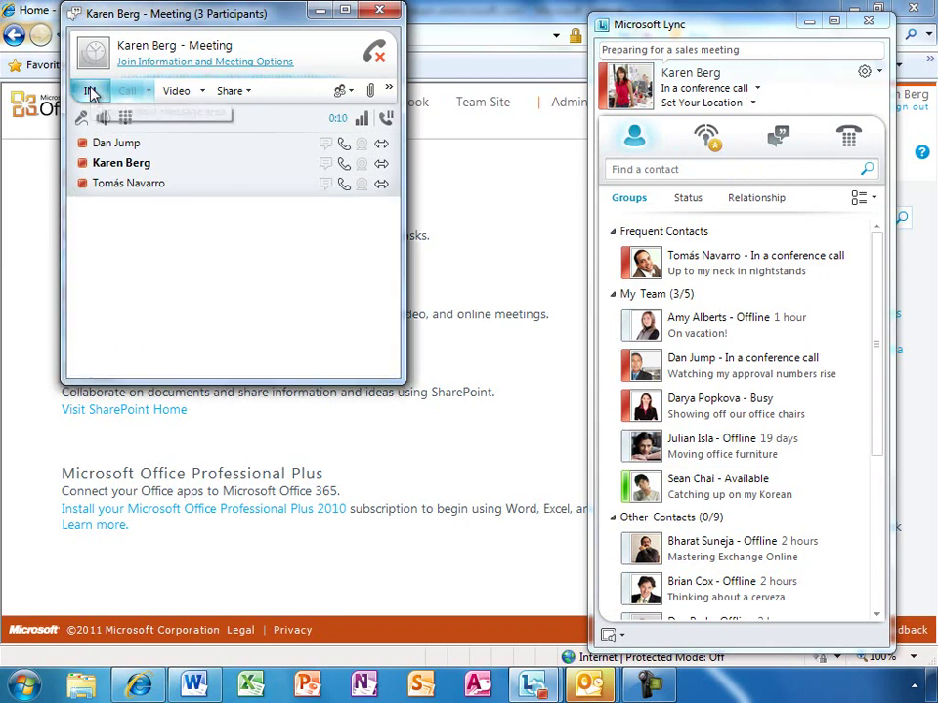
{"action": "left_click", "coordinate": [204, 92]}
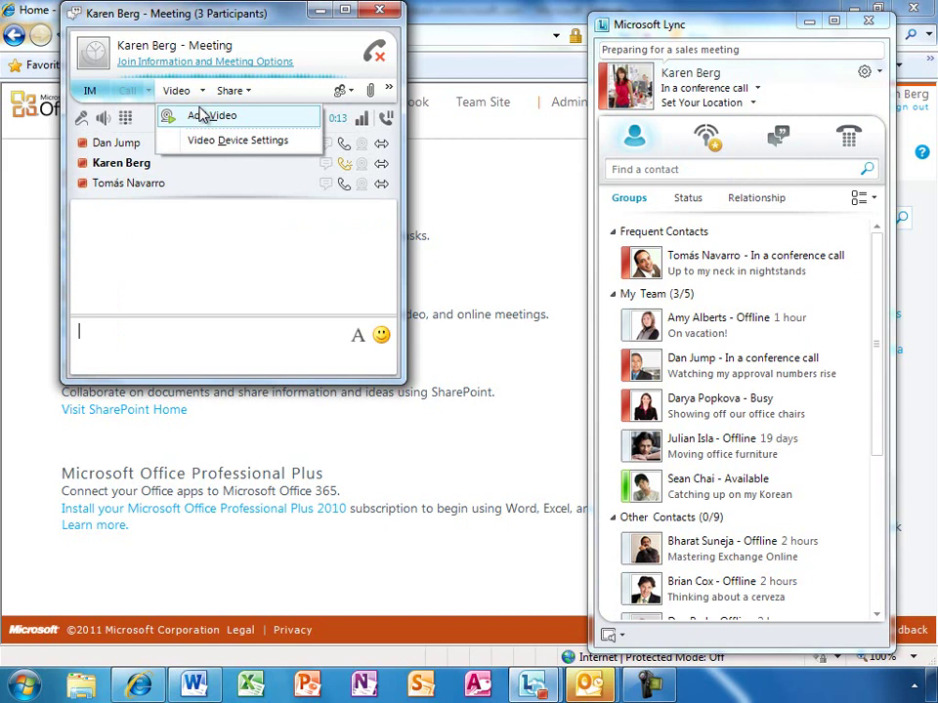
{"action": "left_click", "coordinate": [200, 118]}
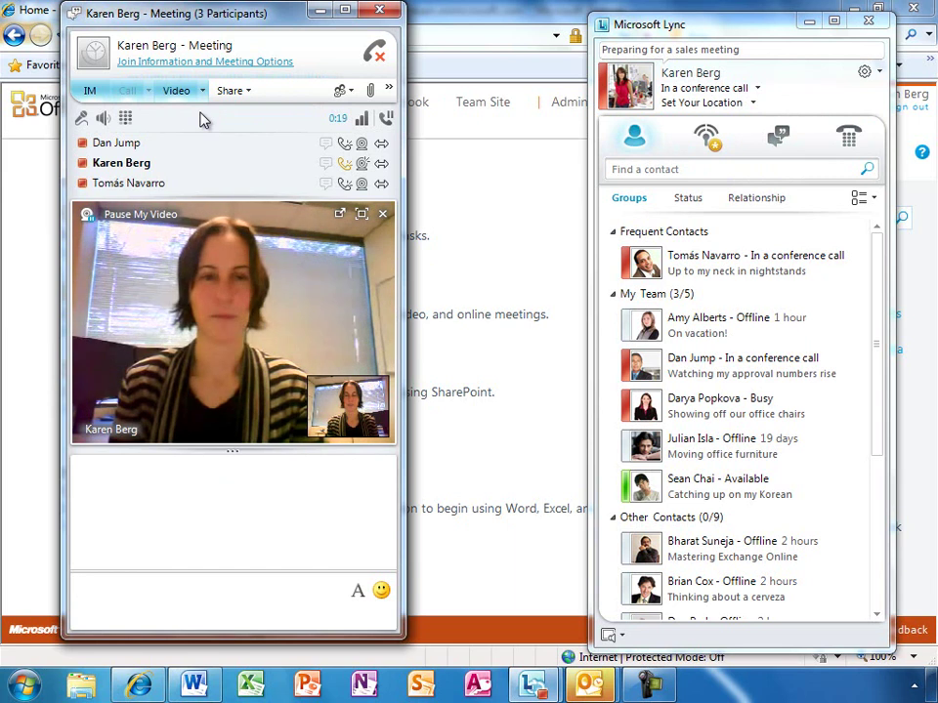
{"action": "left_click", "coordinate": [249, 91]}
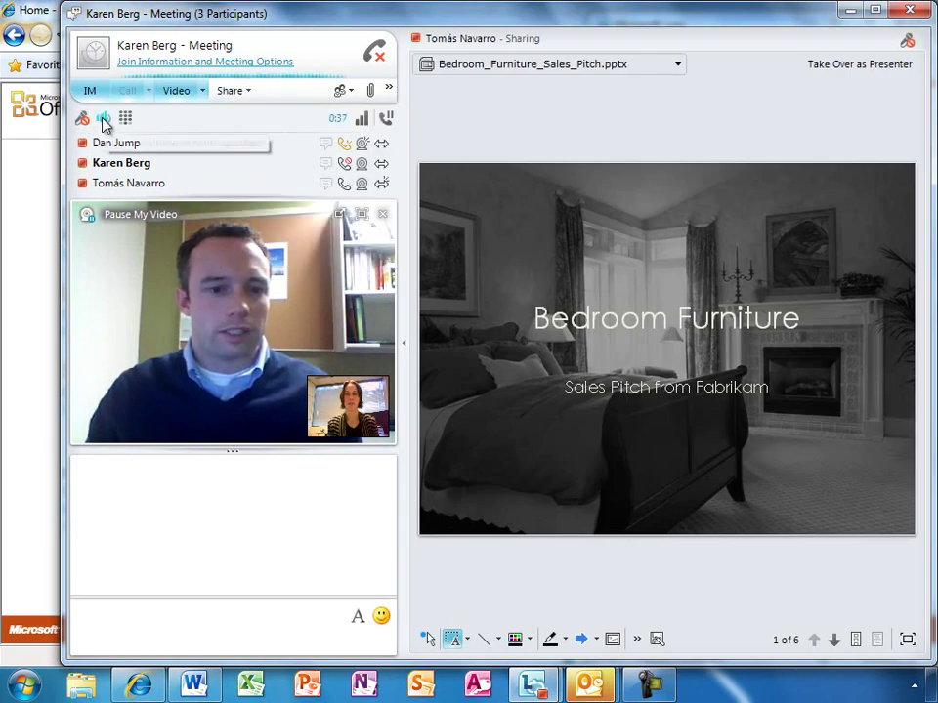
- Check the speaker volume and show thumbnails of all six slides in the shared deck
{"action": "left_click", "coordinate": [103, 120]}
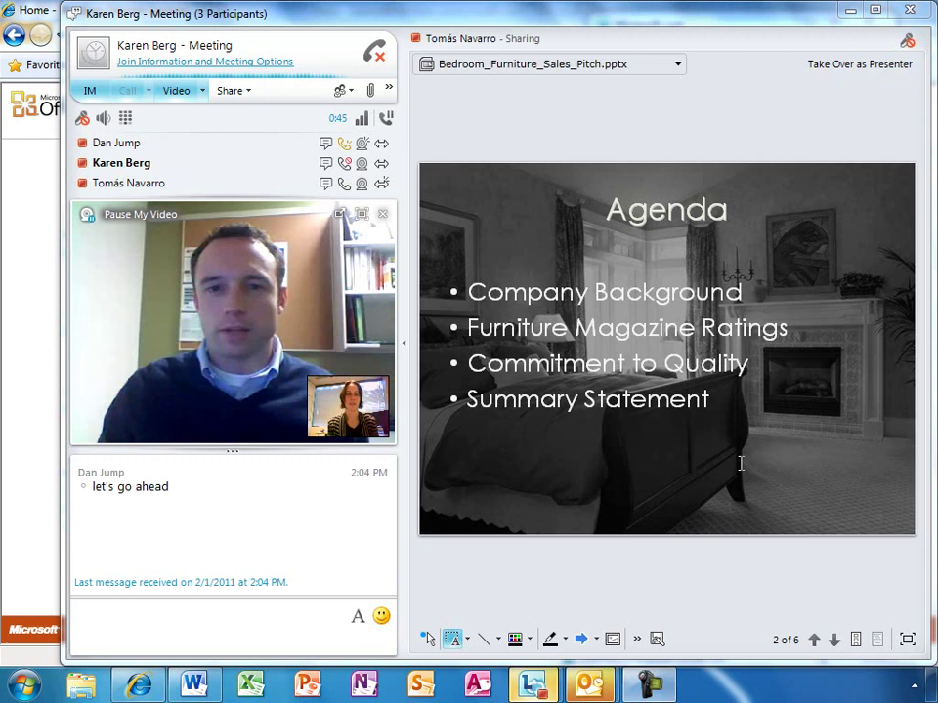
{"action": "left_click", "coordinate": [856, 639]}
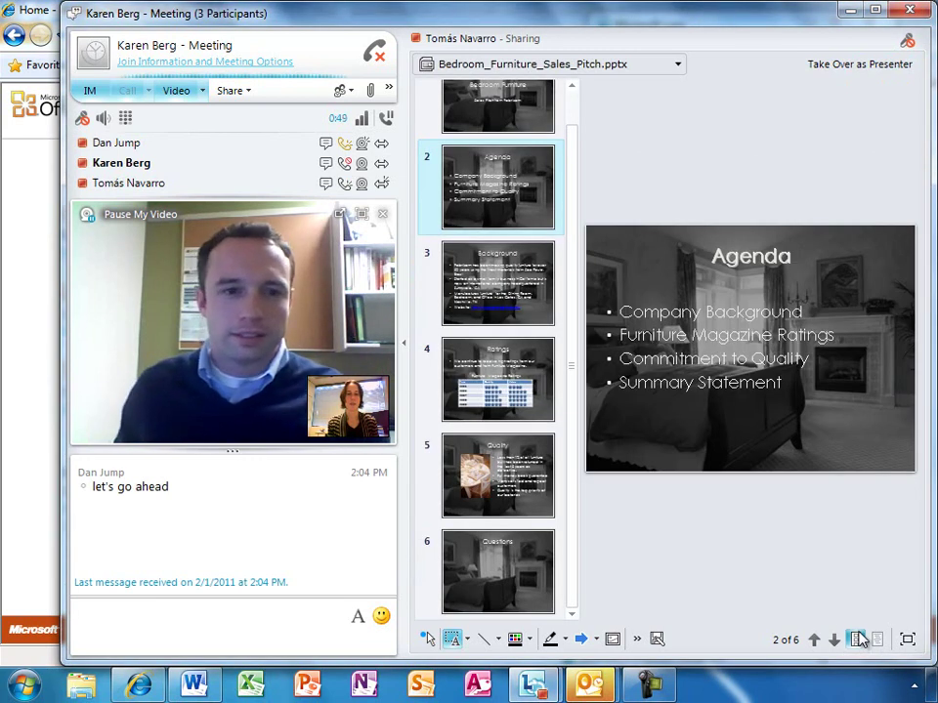
- Preview slide 5 (Quality), maximize the window, then return to the presenter's view
{"action": "left_click", "coordinate": [468, 474]}
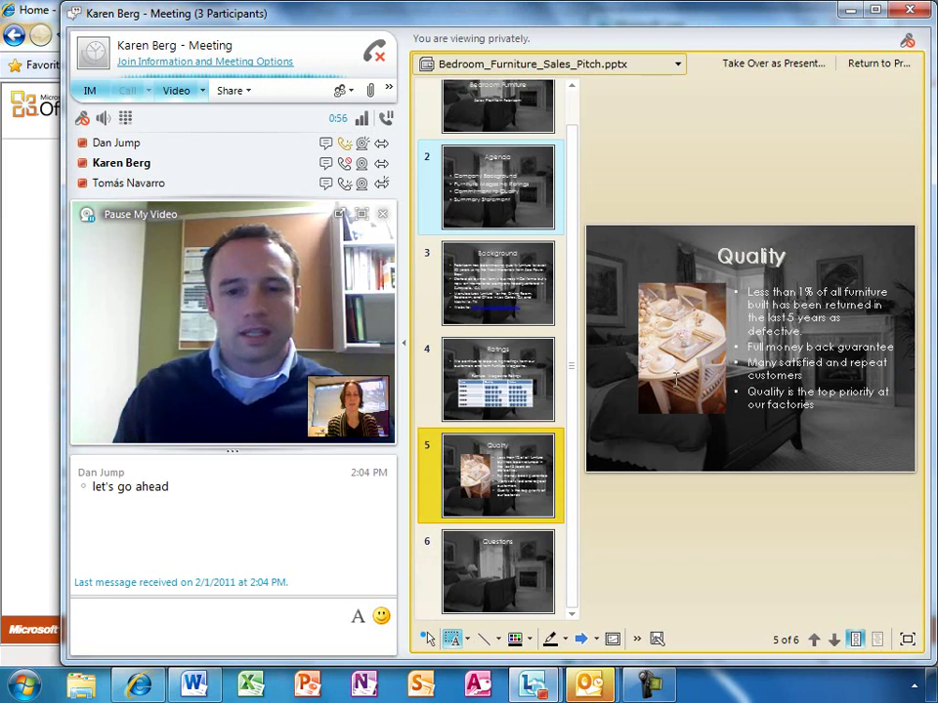
{"action": "left_click", "coordinate": [877, 10]}
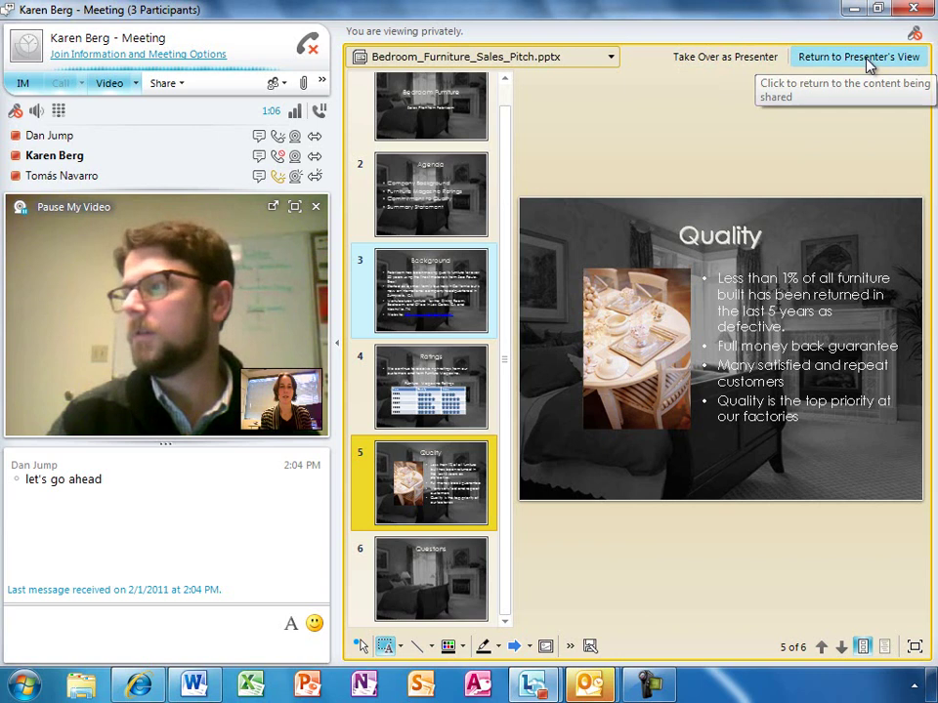
{"action": "left_click", "coordinate": [866, 61]}
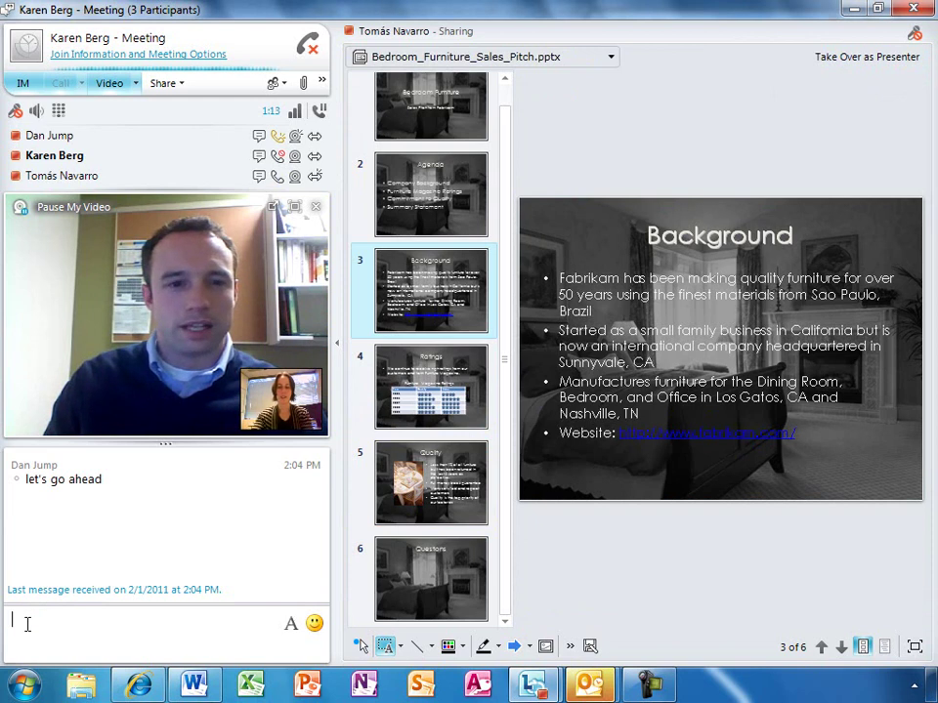
- Post "thanks all - please make your updates" in the meeting chat and leave the call
{"action": "type", "text": "thanks all"}
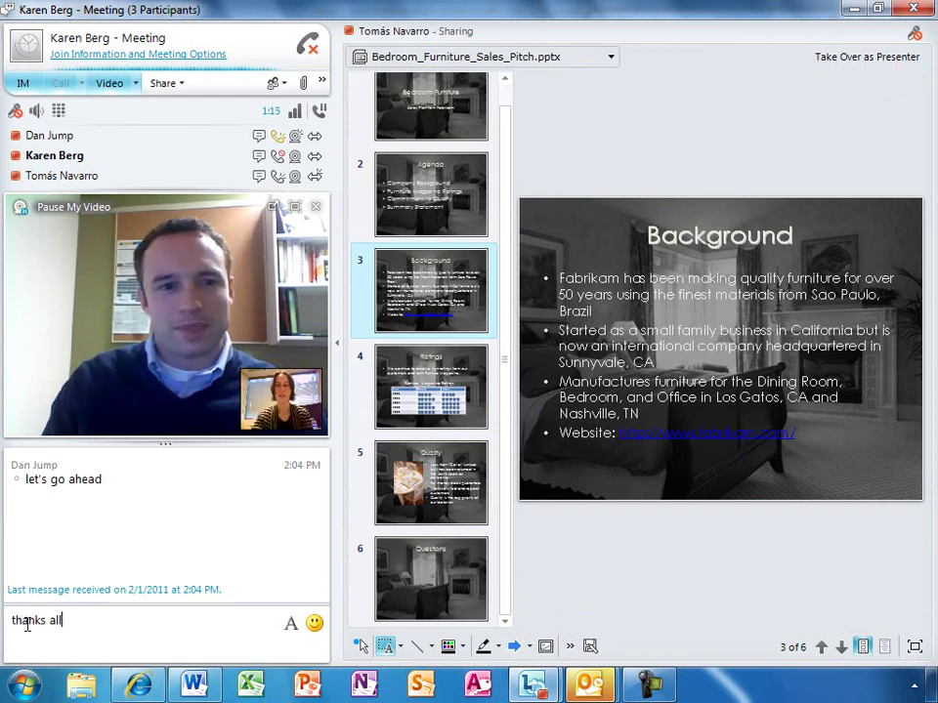
{"action": "type", "text": " - please "}
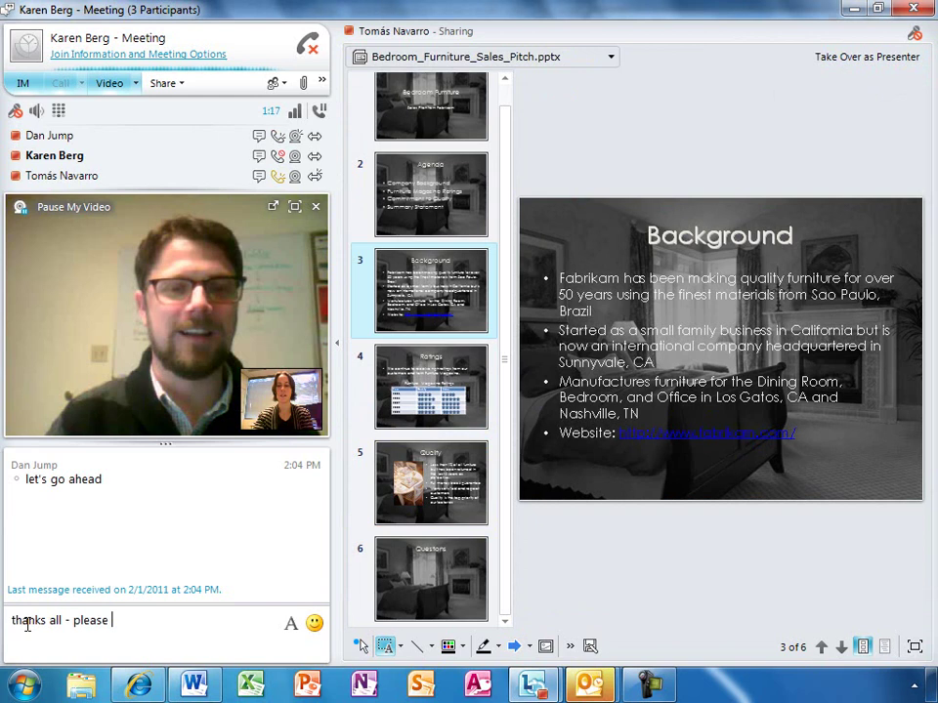
{"action": "type", "text": "make your u"}
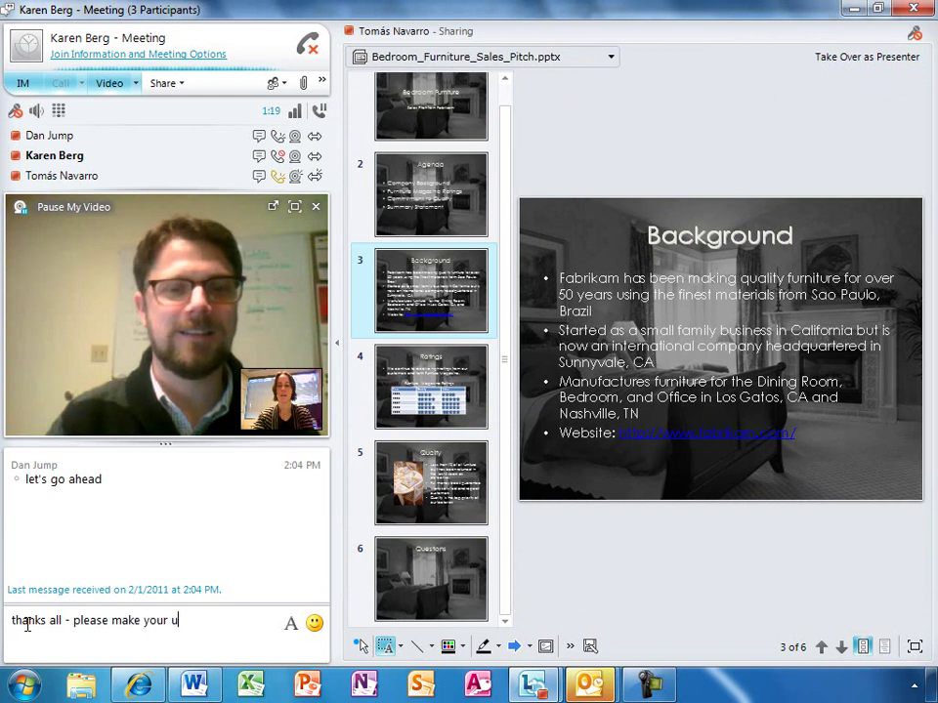
{"action": "type", "text": "pdates"}
{"action": "key", "text": "Return"}
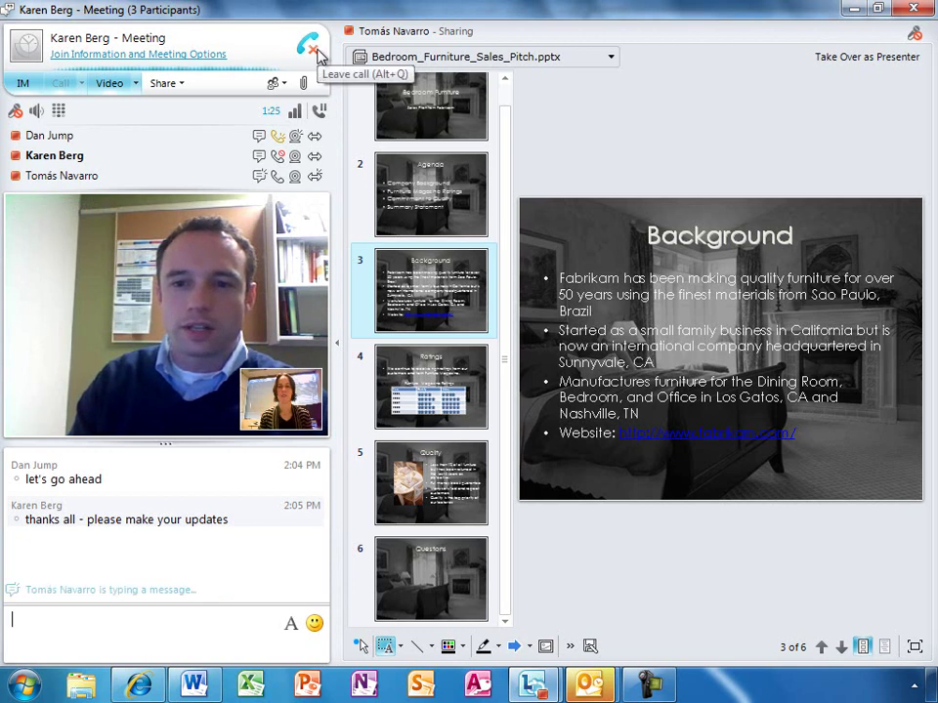
{"action": "left_click", "coordinate": [310, 49]}
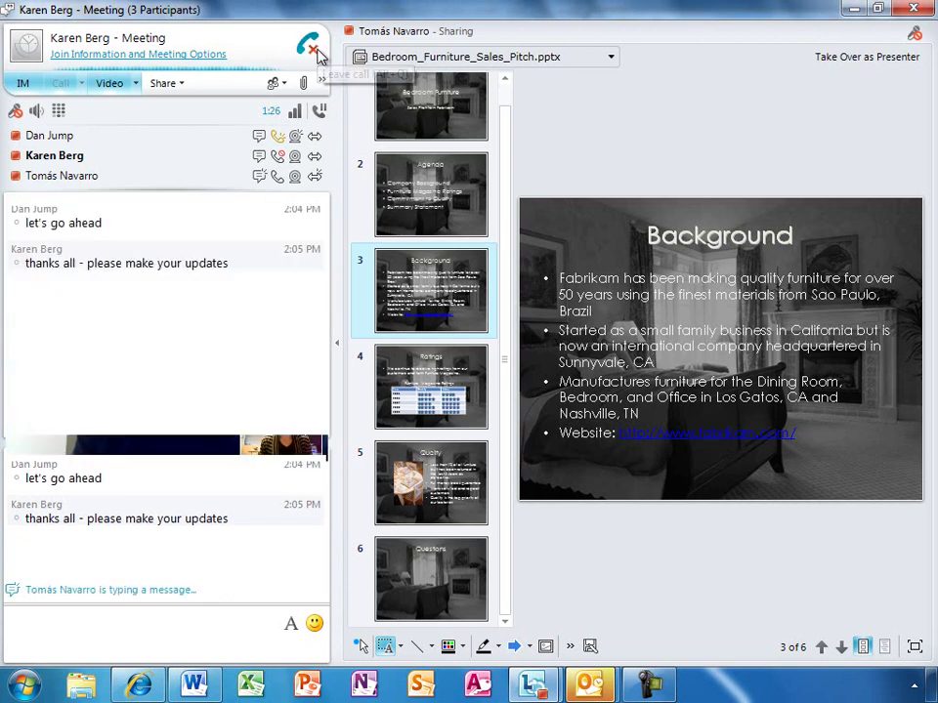